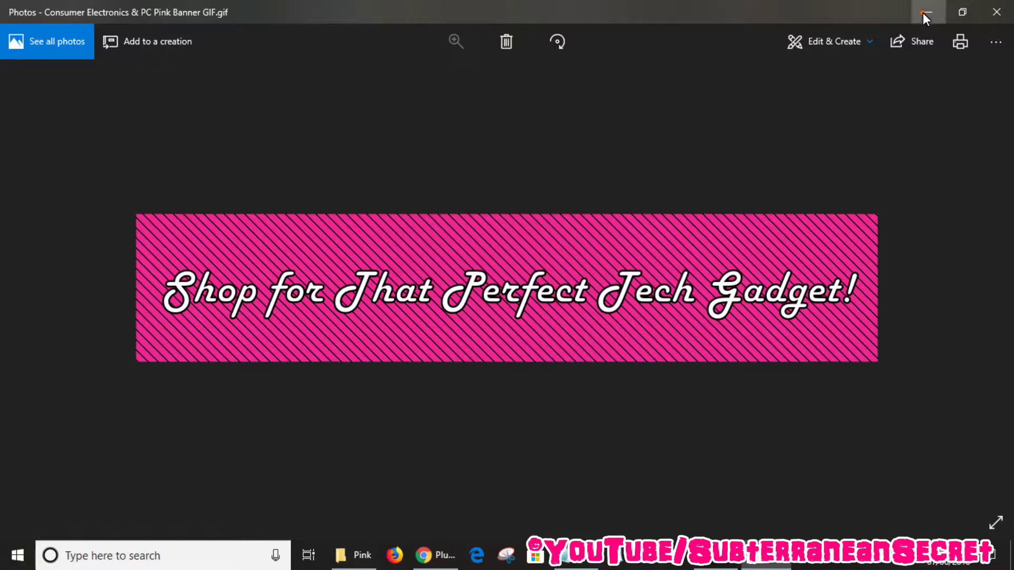
# Step: Minimize the Photos preview of the pink tech-gadget banner GIF to reveal the desktop
pyautogui.click(924, 13)
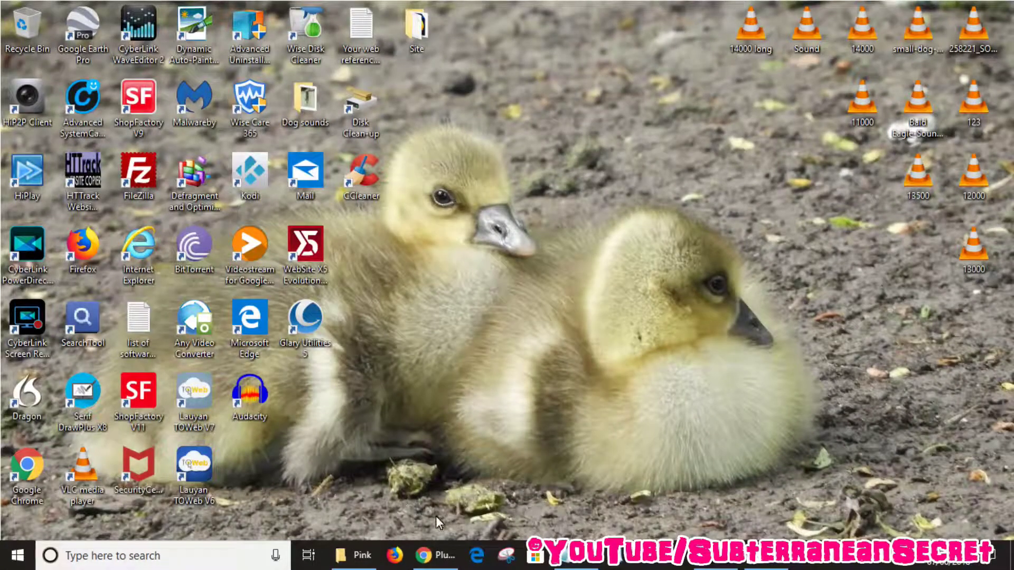
# Step: Check the Advanced Ads page on wordpress.org, then return to the Installed Plugins list
pyautogui.click(431, 555)
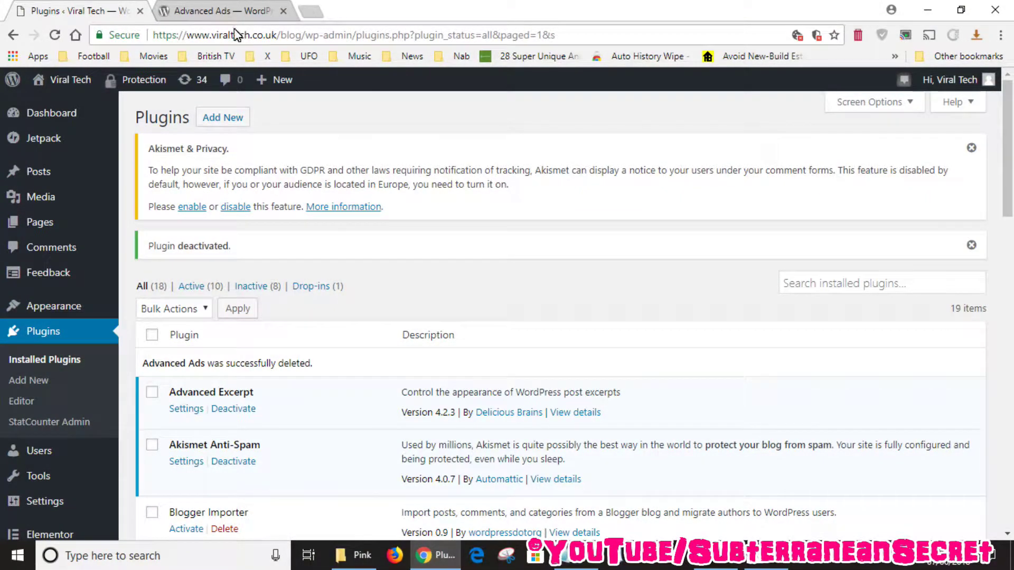
pyautogui.click(218, 16)
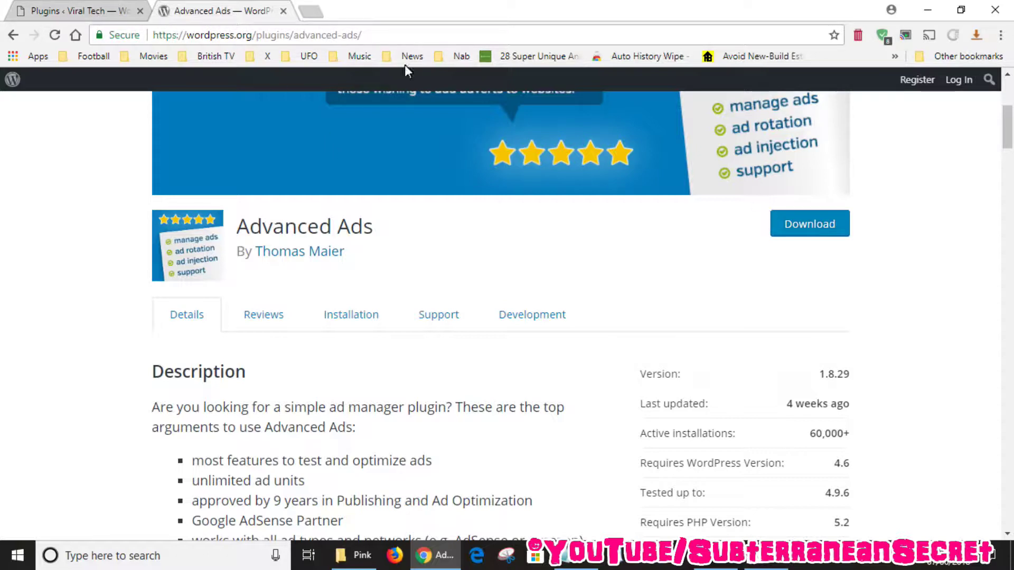
pyautogui.click(68, 13)
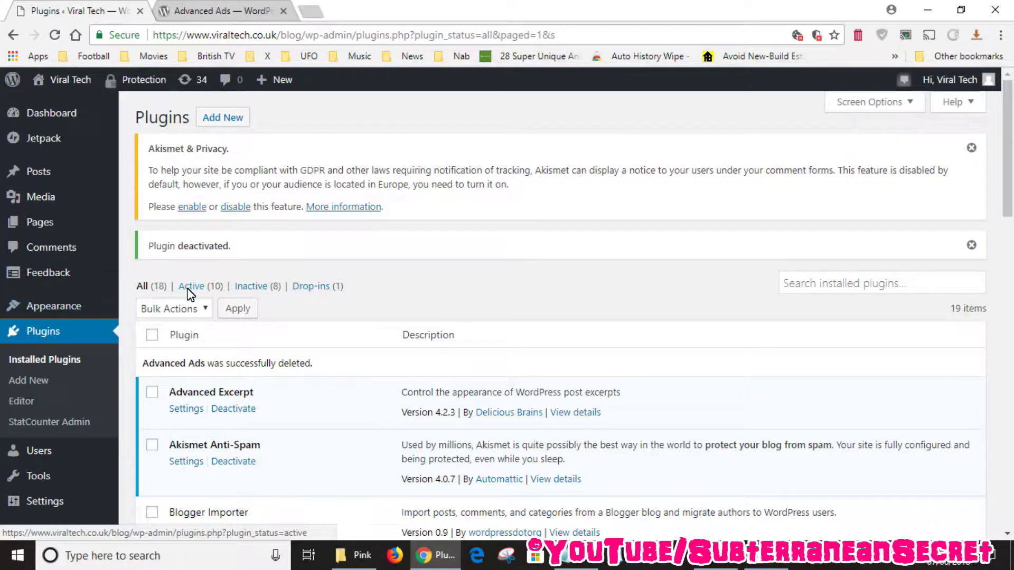
# Step: Upload advanced-ads.1.8.29.zip from Downloads and install it as a new plugin
pyautogui.click(223, 113)
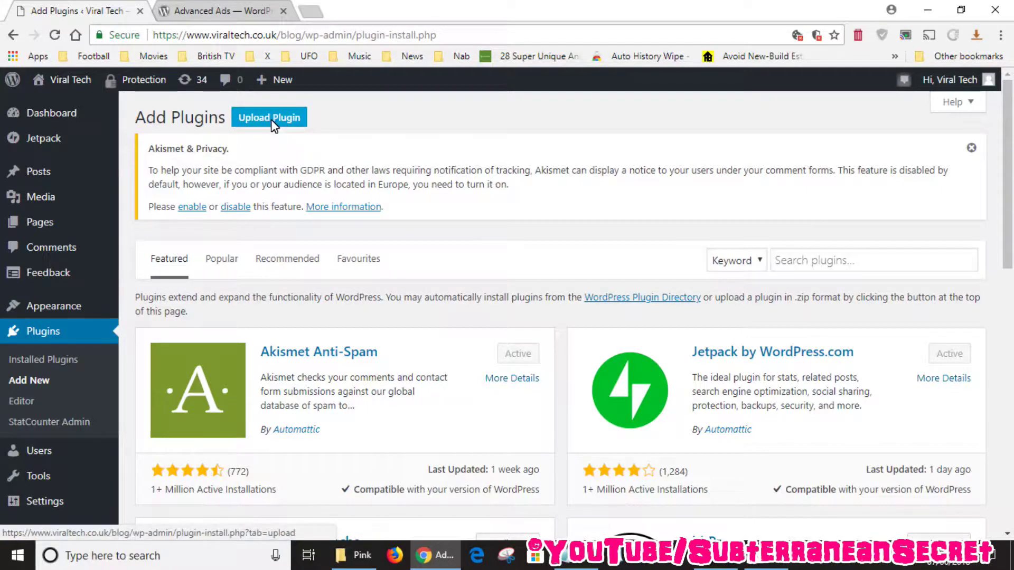
pyautogui.click(272, 121)
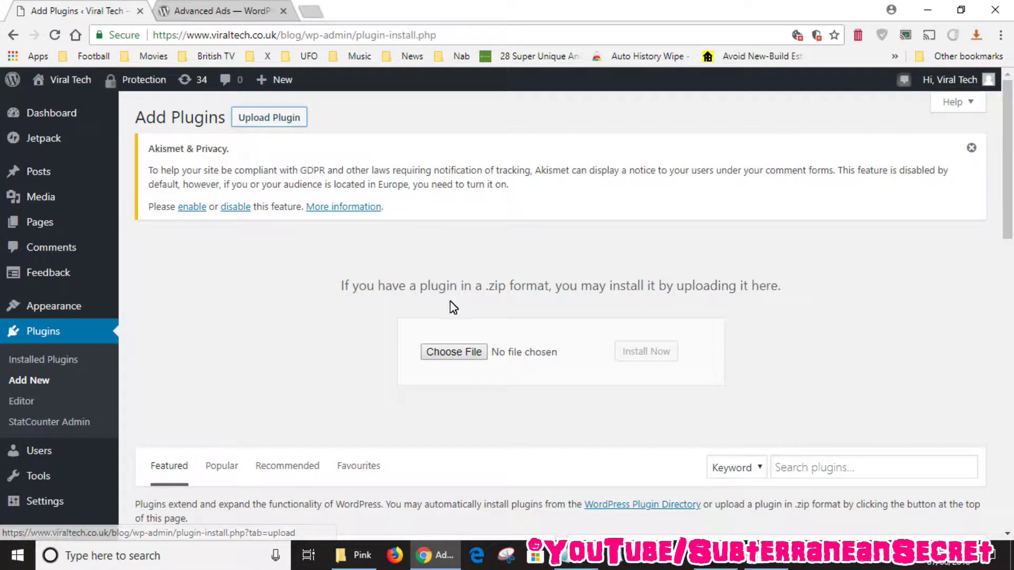
pyautogui.click(454, 352)
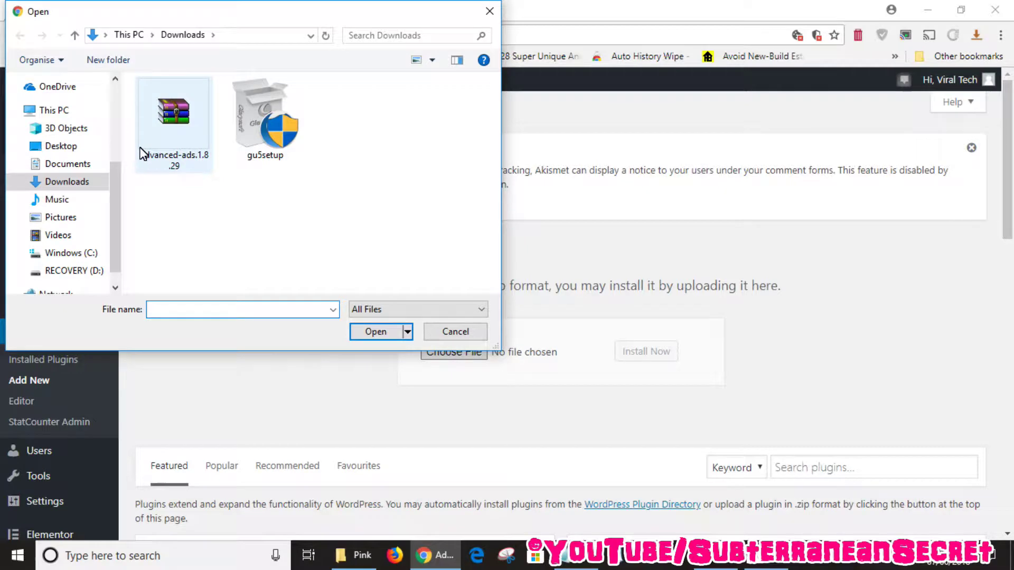
pyautogui.doubleClick(171, 120)
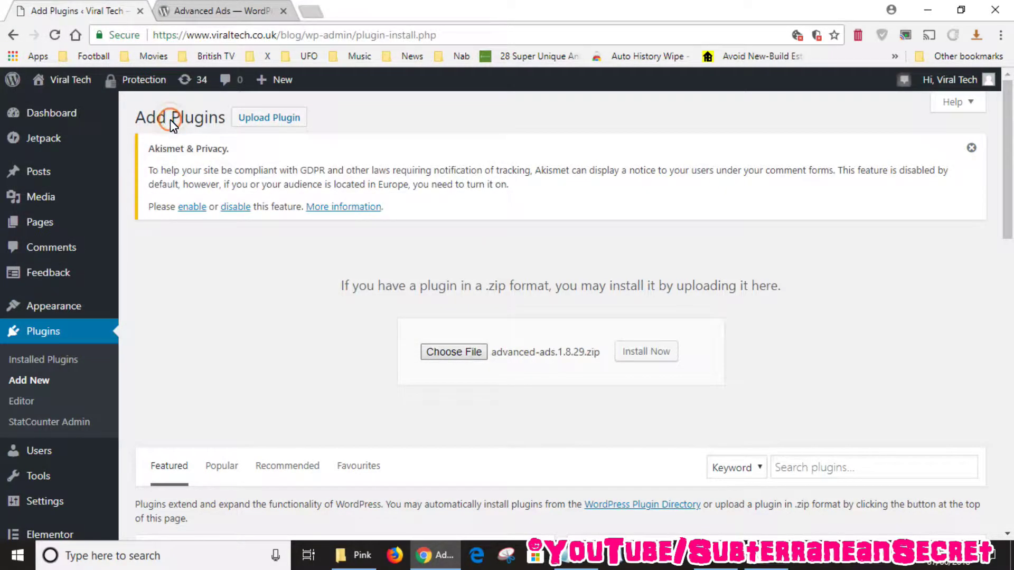
pyautogui.click(654, 360)
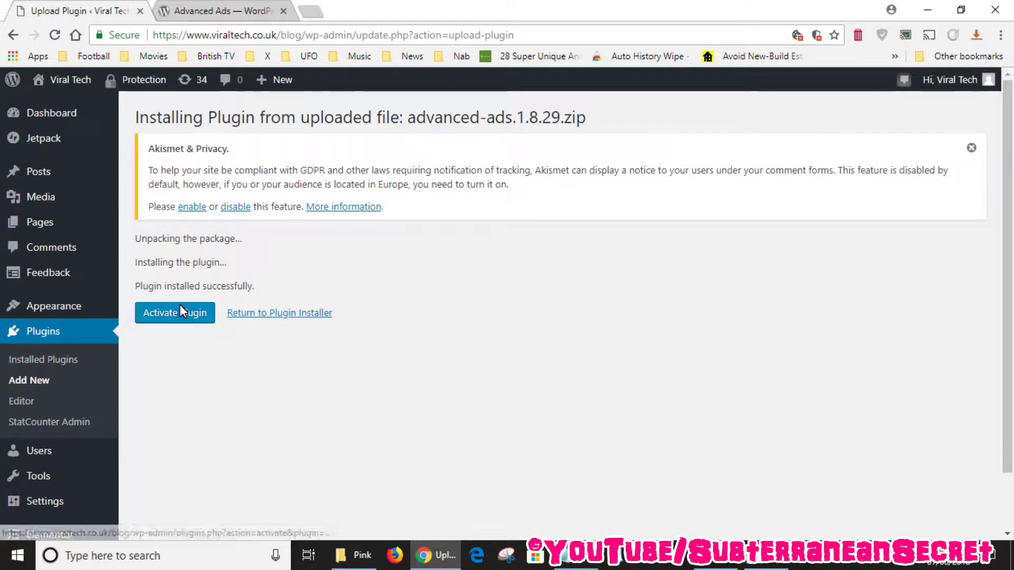
# Step: Activate the Advanced Ads plugin and bring up the Media Library image grid
pyautogui.click(166, 309)
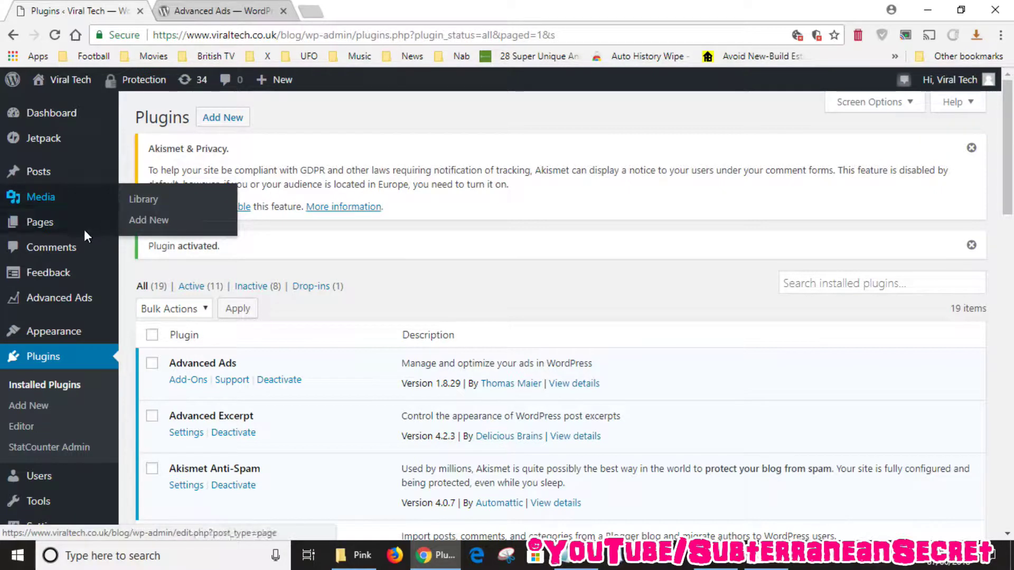
pyautogui.moveTo(80, 309)
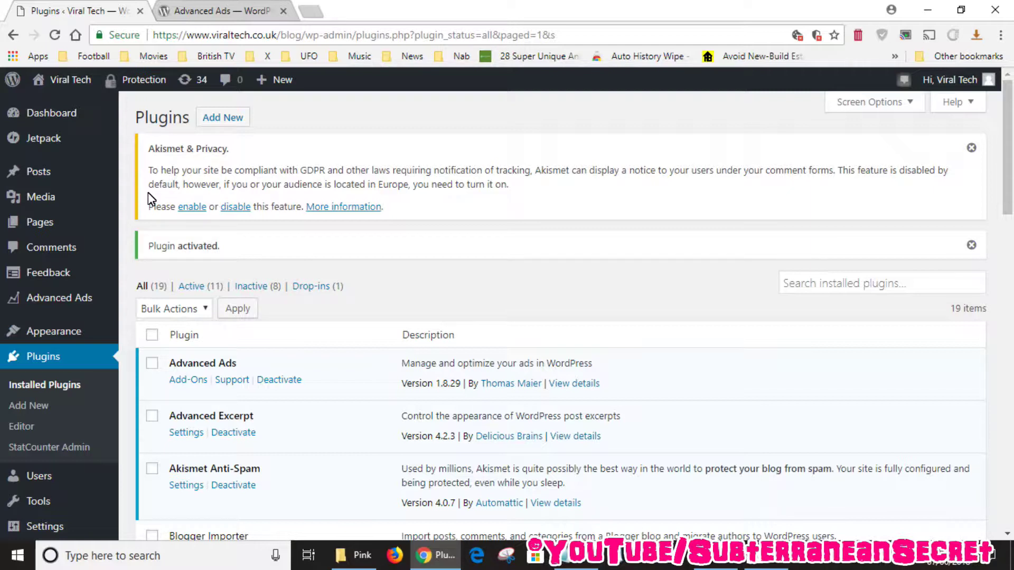
pyautogui.click(38, 195)
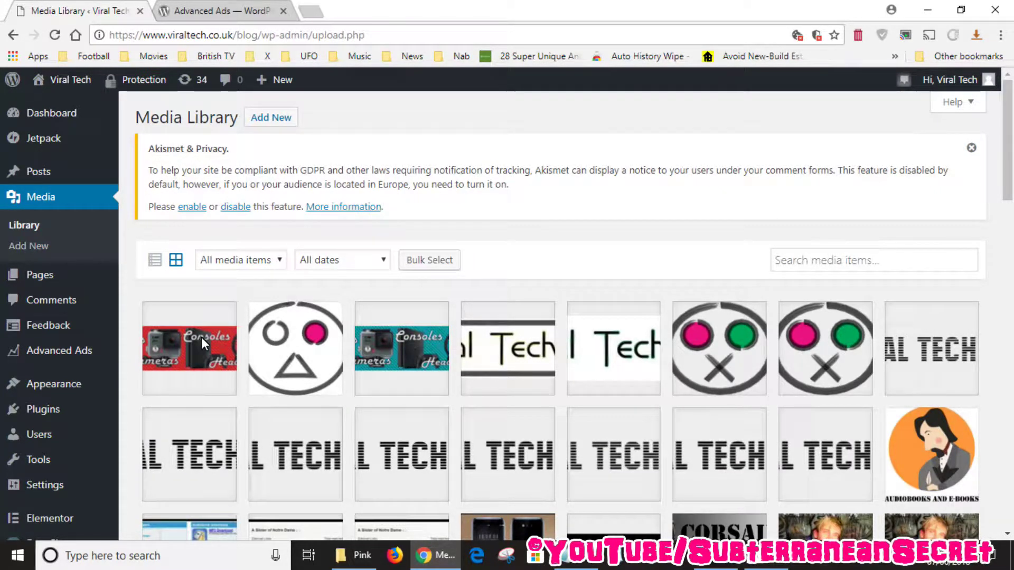
# Step: Create a new Advanced Ads ad titled 'Test ad'
pyautogui.click(69, 348)
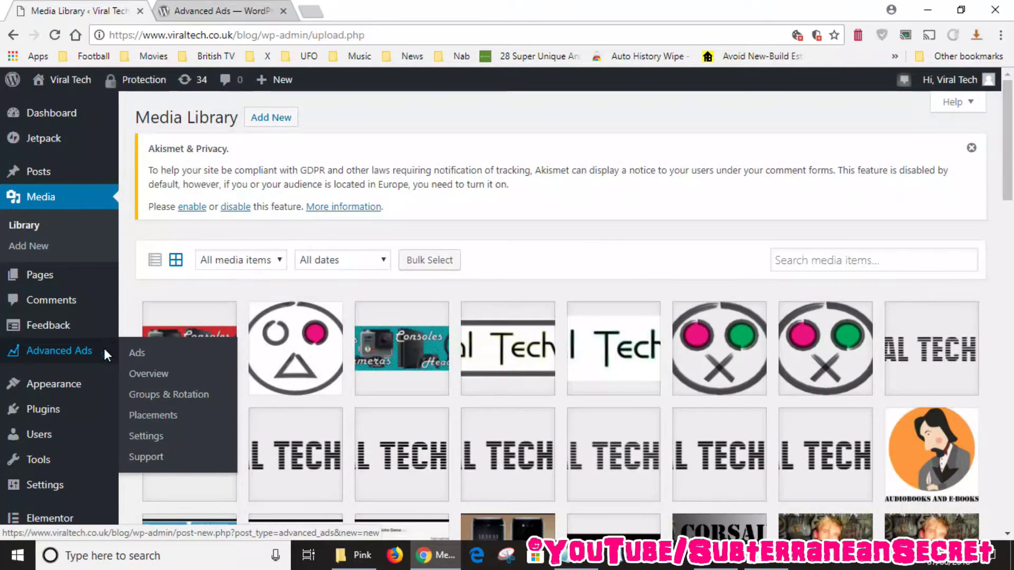
pyautogui.click(136, 352)
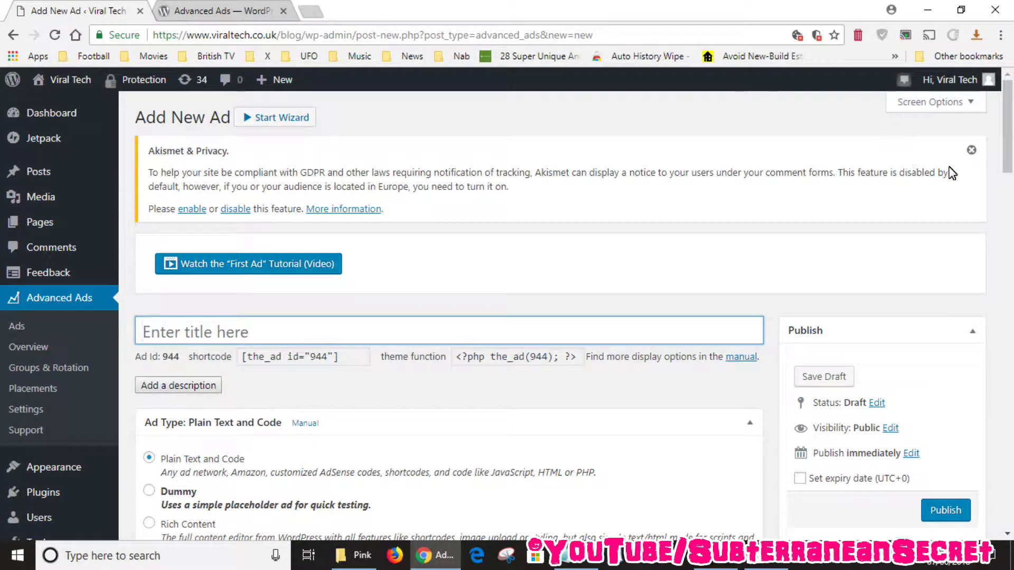
pyautogui.scroll(-2, 1008, 153)
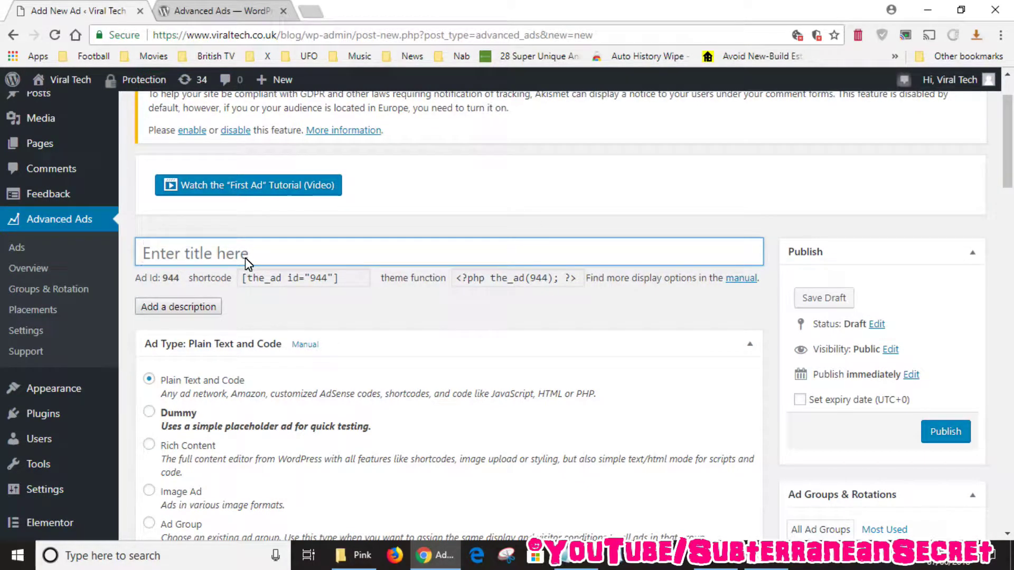
pyautogui.write('T')
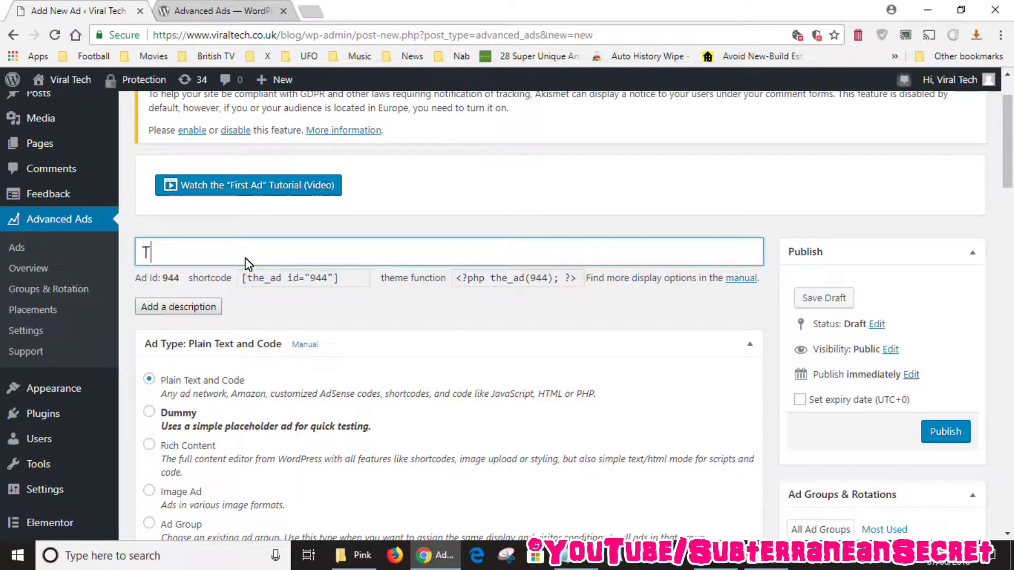
pyautogui.write('est ad')
pyautogui.moveTo(1012, 132); pyautogui.dragTo(1012, 172)
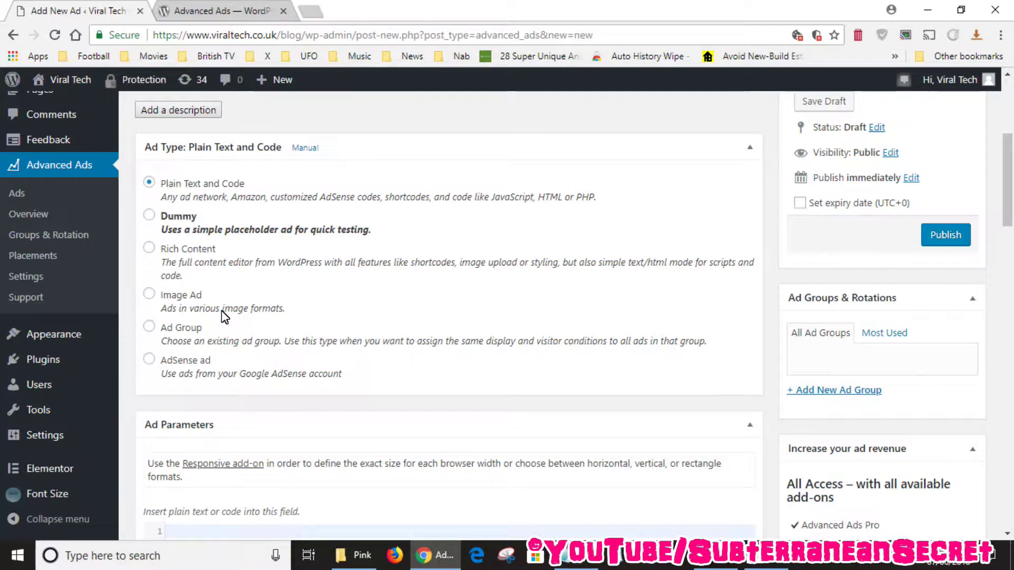
# Step: Set the ad type to Image Ad and open the image picker under Ad Parameters
pyautogui.click(150, 296)
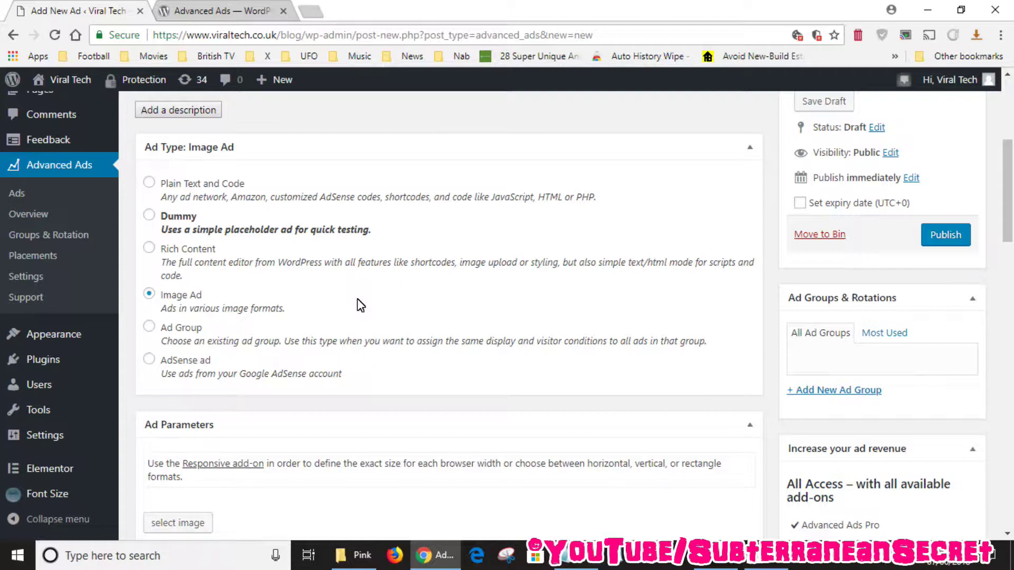
pyautogui.moveTo(1007, 158); pyautogui.dragTo(1011, 194)
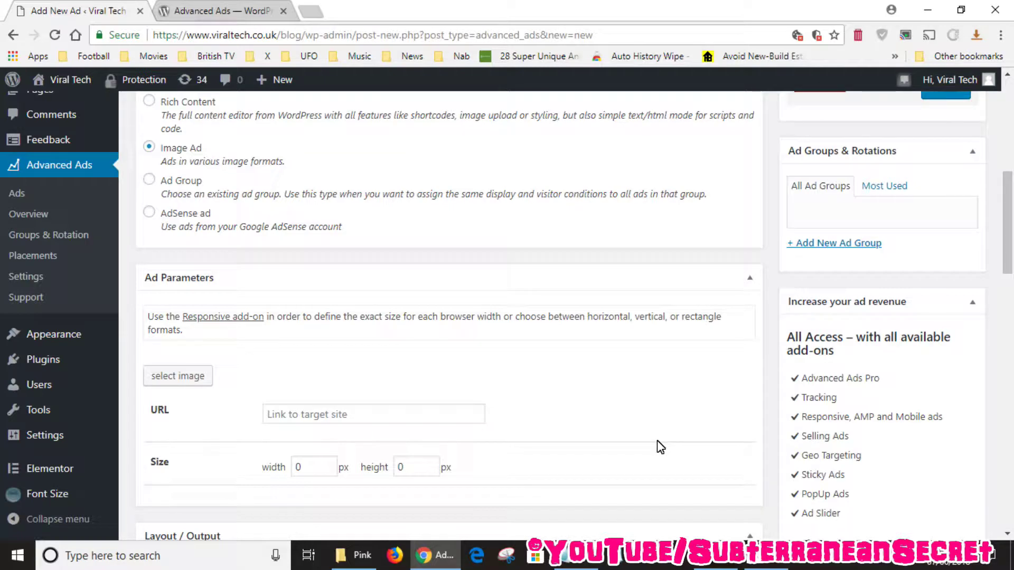
pyautogui.click(178, 380)
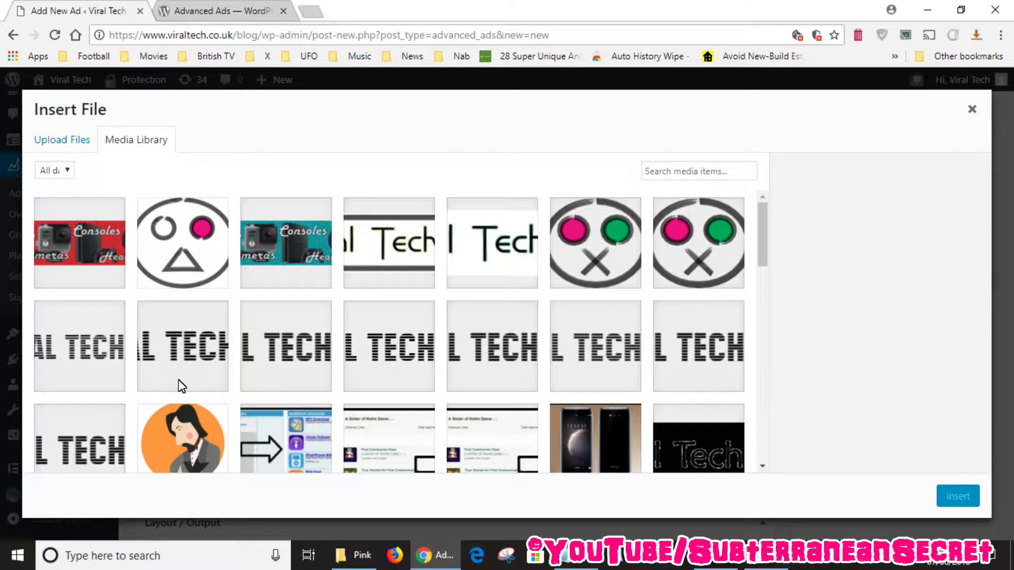
# Step: Insert the red consumer electronics banner GIF as the ad image at 1000 × 200 px
pyautogui.click(91, 246)
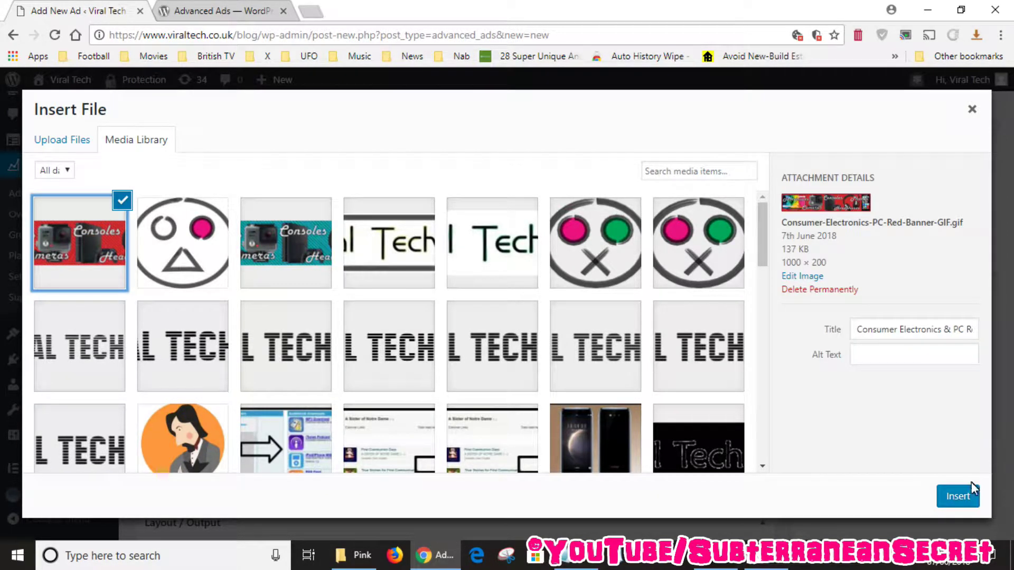
pyautogui.click(957, 498)
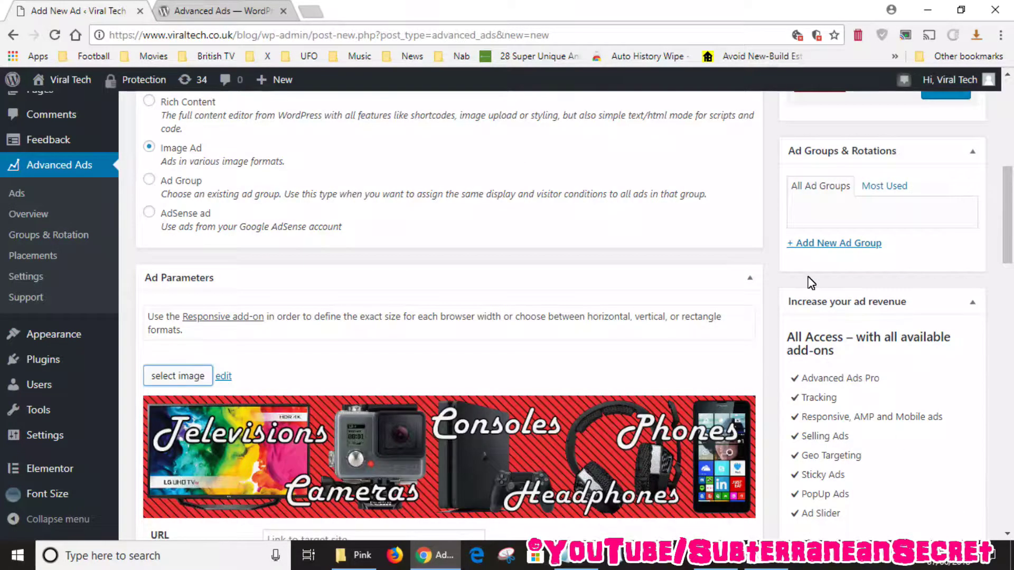
pyautogui.moveTo(1012, 205); pyautogui.dragTo(1012, 235)
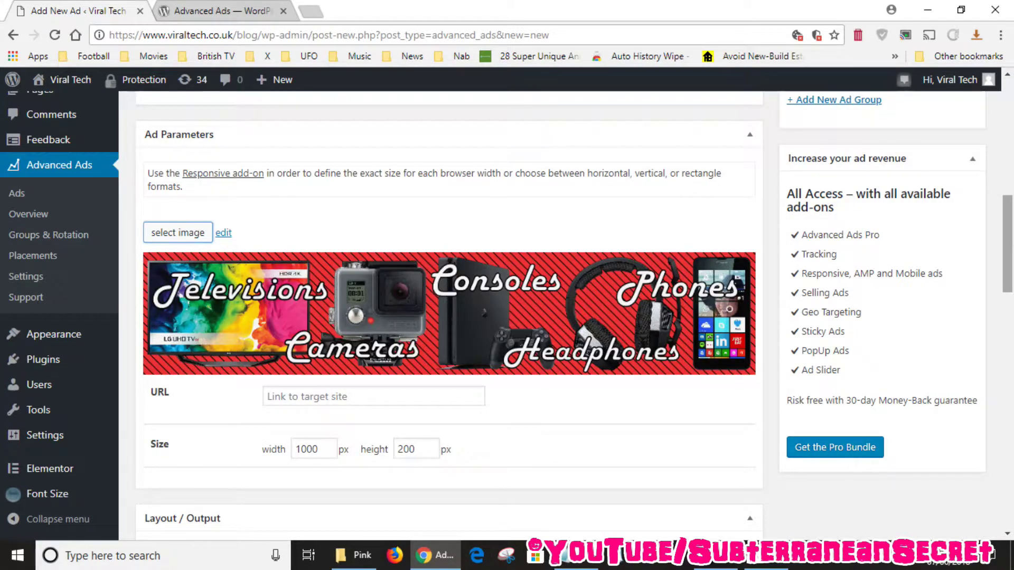
# Step: Copy the amzn.to affiliate link from Notepad and paste it into the ad's URL field
pyautogui.click(581, 560)
pyautogui.moveTo(194, 81); pyautogui.dragTo(47, 68)
pyautogui.rightClick(128, 69)
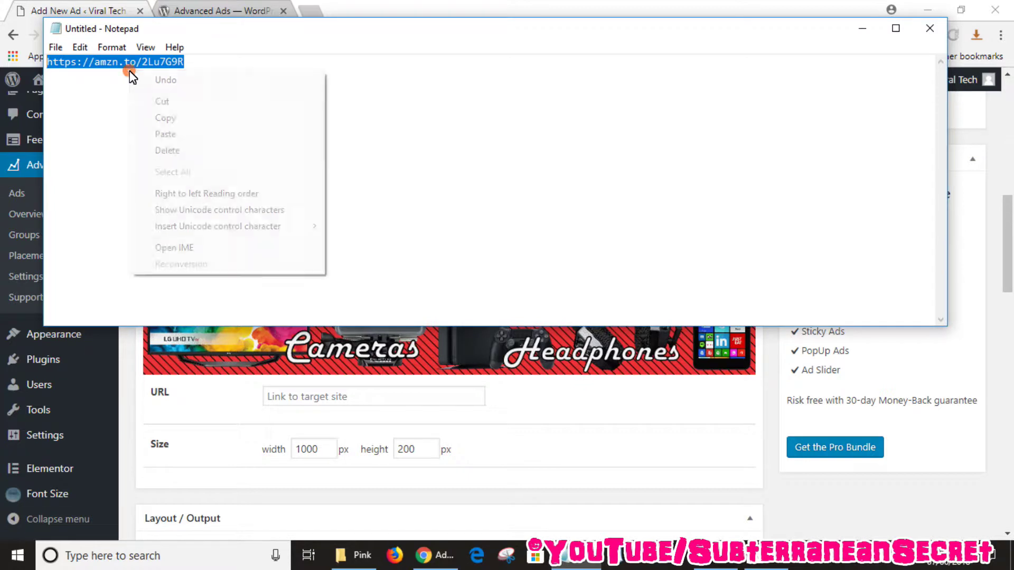
pyautogui.click(165, 118)
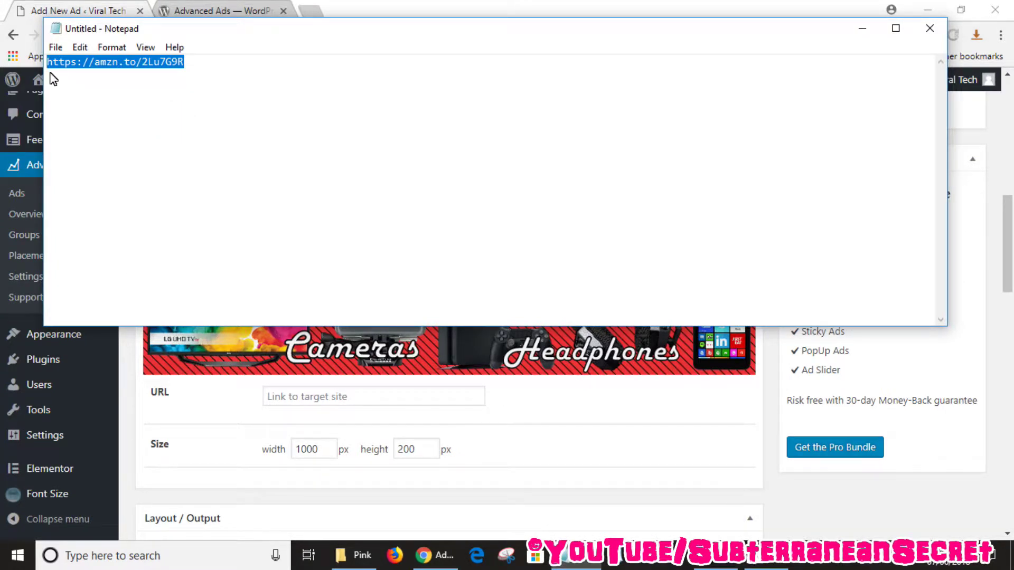
pyautogui.click(312, 395)
pyautogui.rightClick(311, 396)
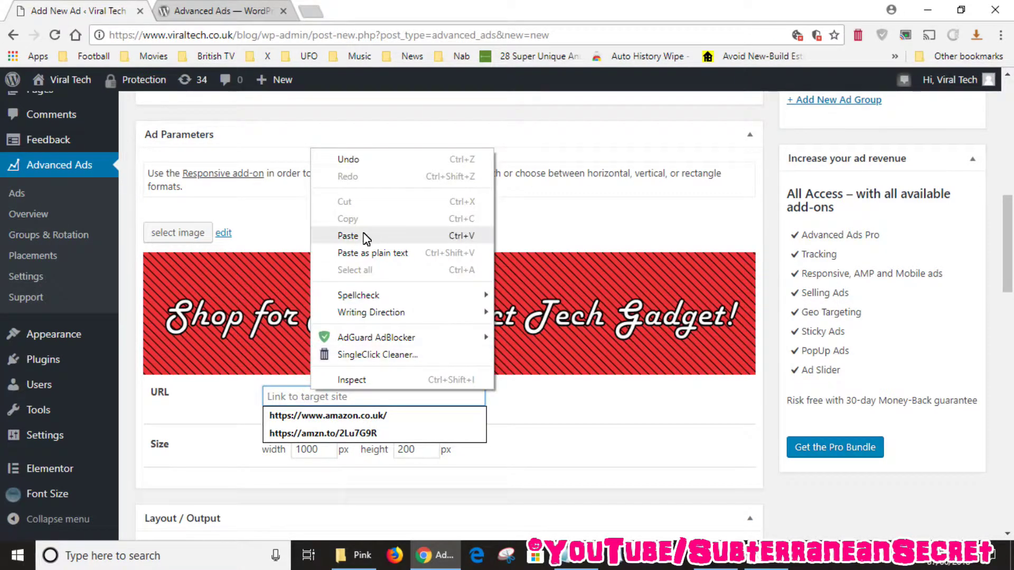
pyautogui.click(366, 238)
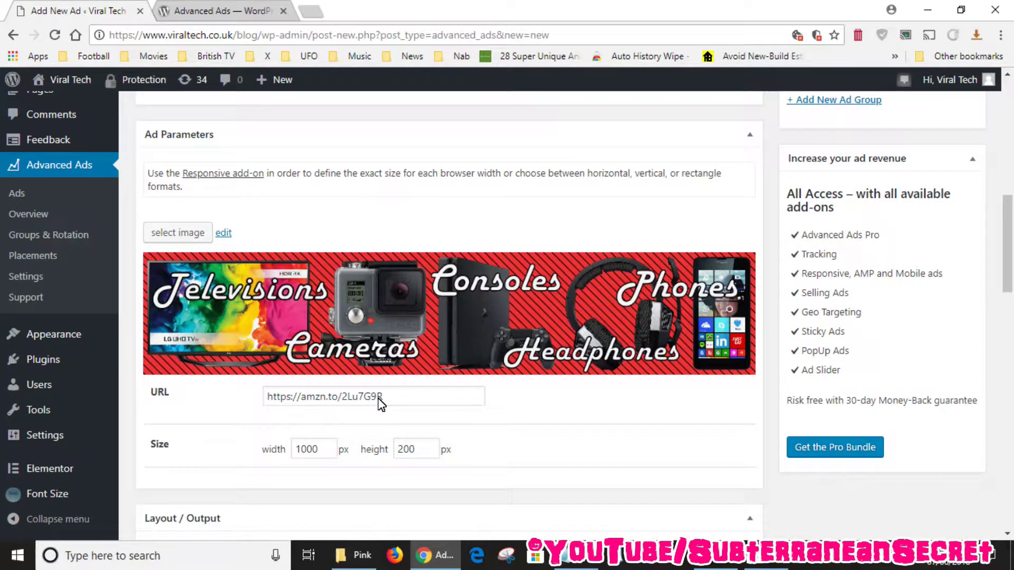
pyautogui.moveTo(1012, 227); pyautogui.dragTo(1012, 283)
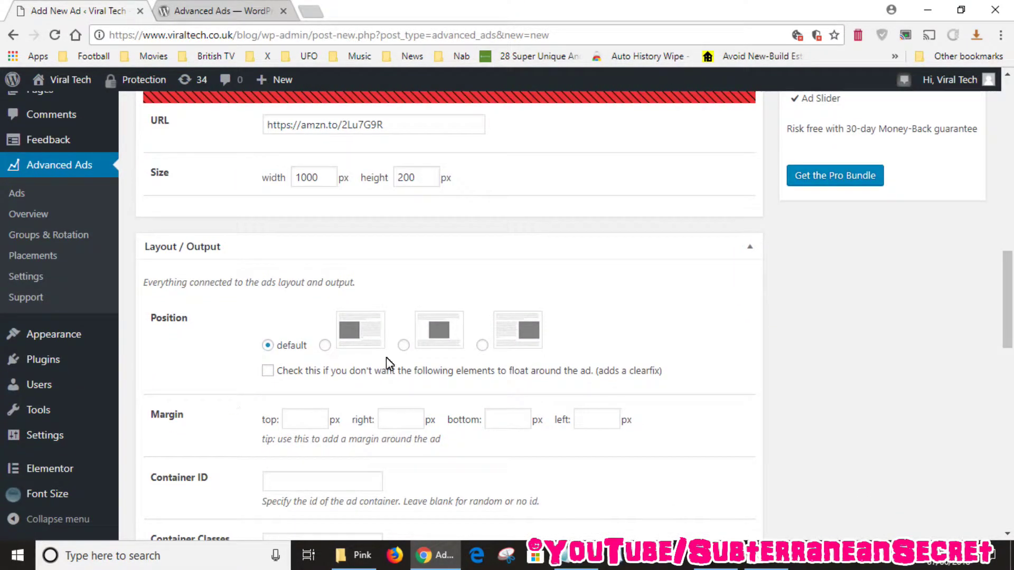
pyautogui.moveTo(1012, 280); pyautogui.dragTo(1011, 304)
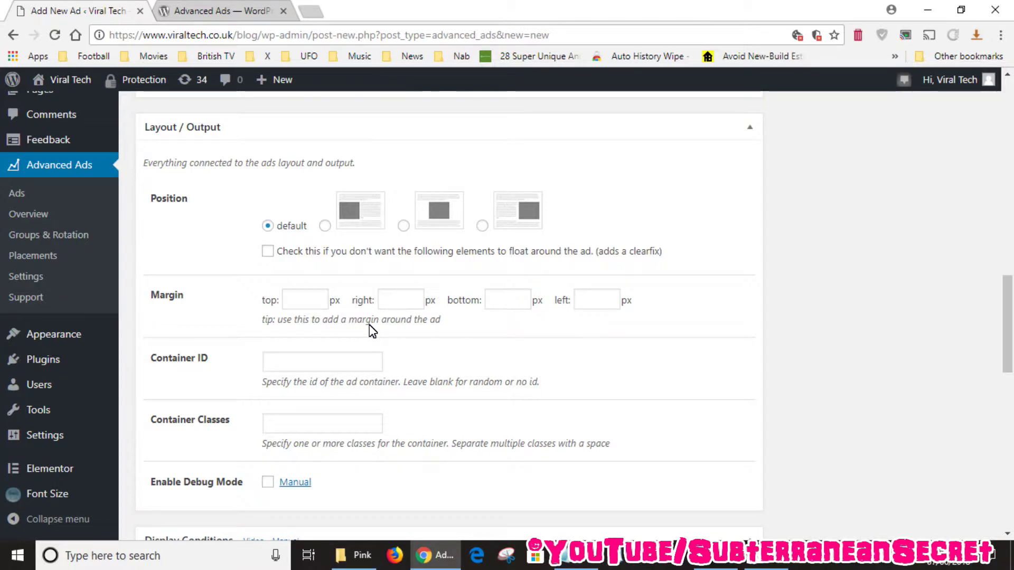
pyautogui.moveTo(1012, 323); pyautogui.dragTo(1011, 393)
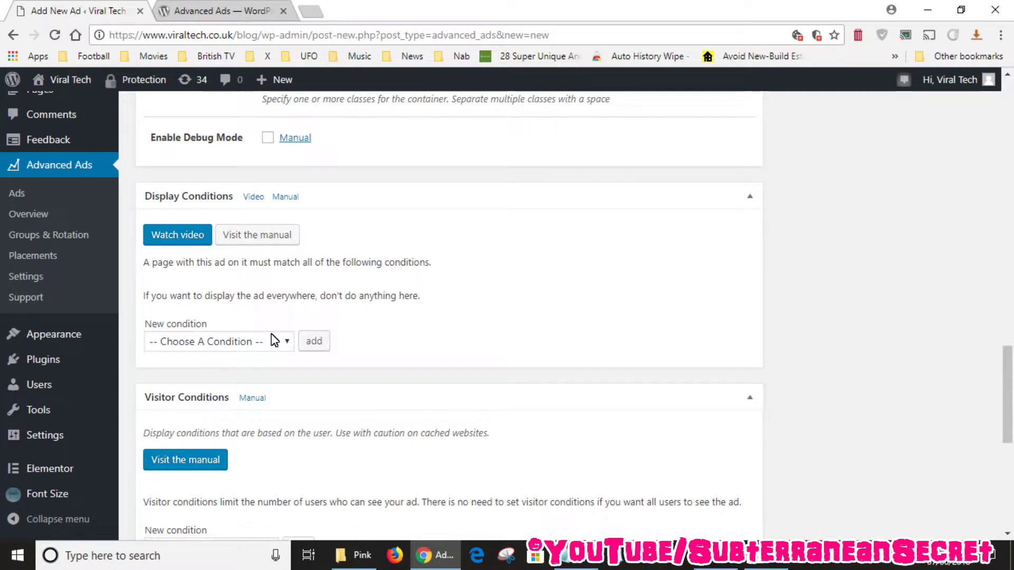
pyautogui.click(288, 349)
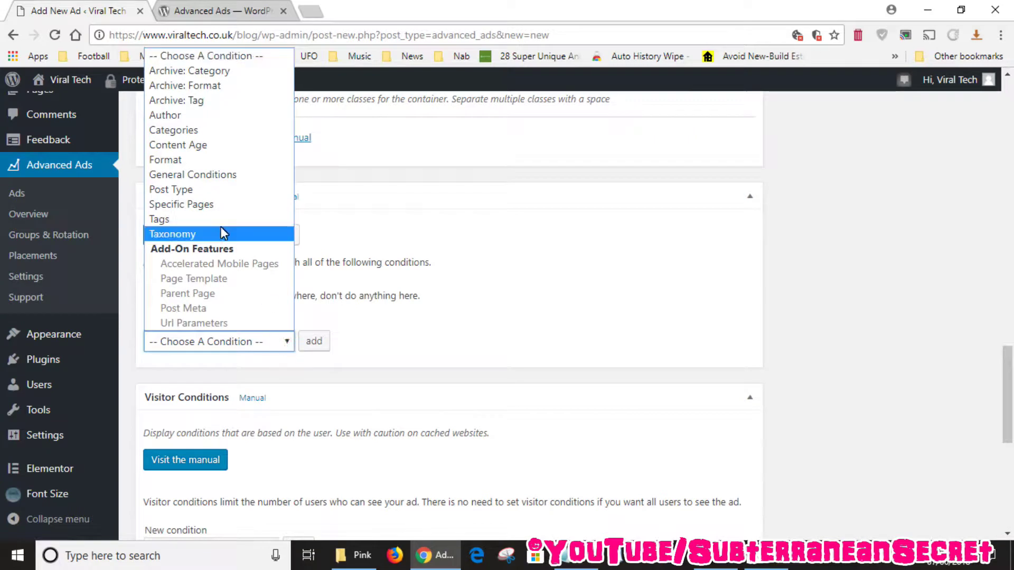
pyautogui.click(217, 205)
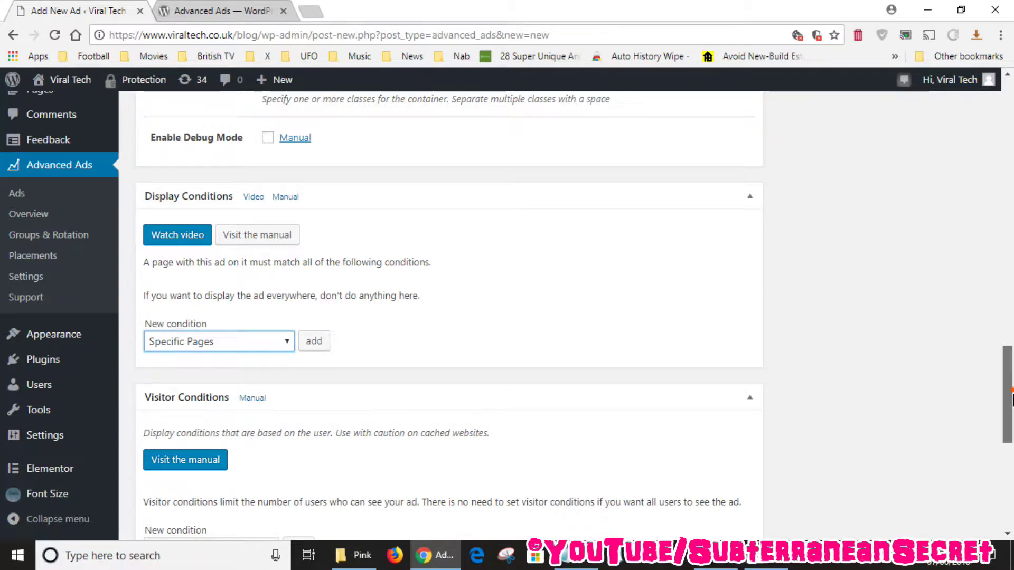
pyautogui.scroll(-2, 936, 328)
pyautogui.scroll(2, 399, 330)
pyautogui.click(294, 333)
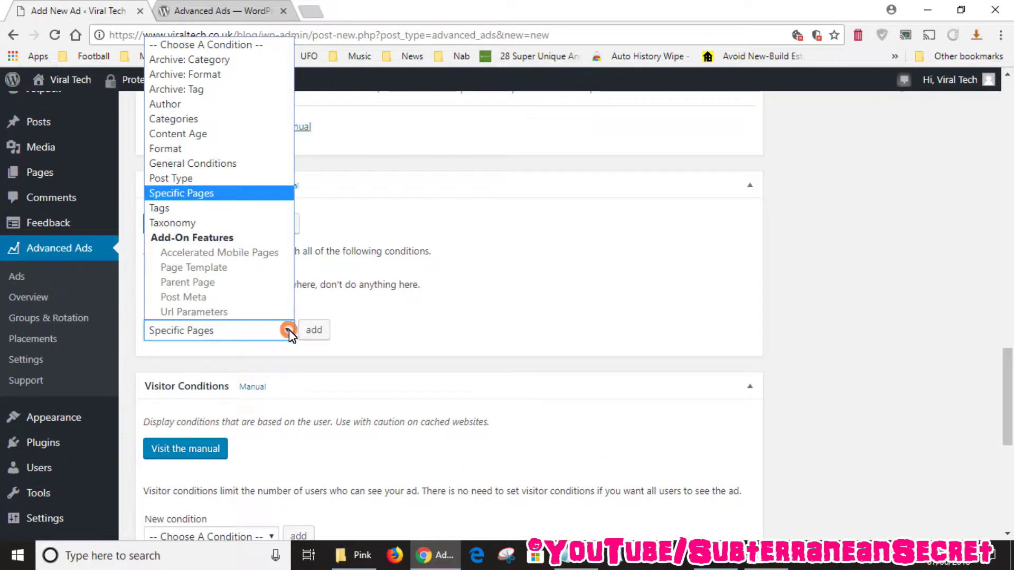
pyautogui.click(259, 46)
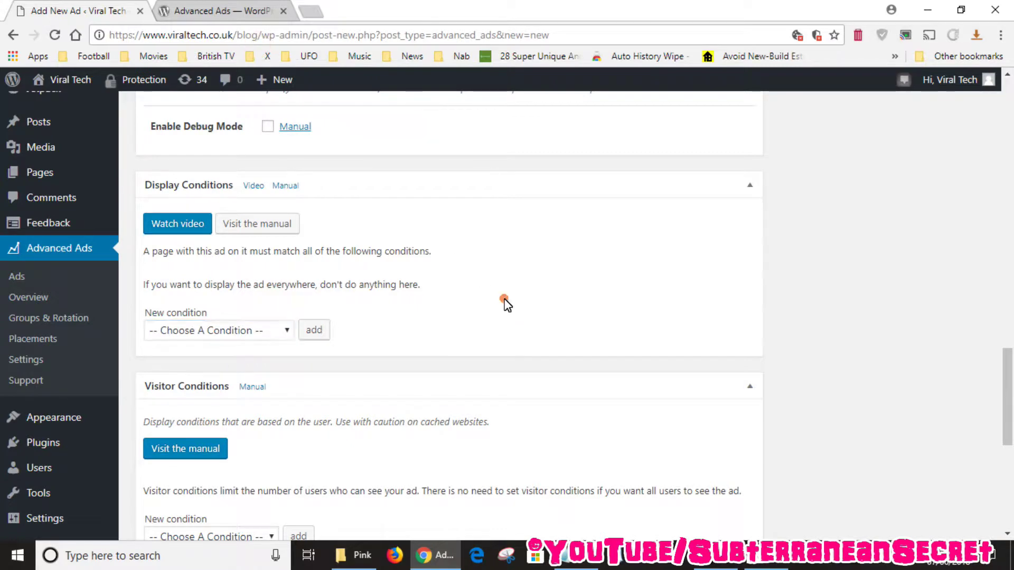
pyautogui.moveTo(1007, 395); pyautogui.dragTo(1011, 261)
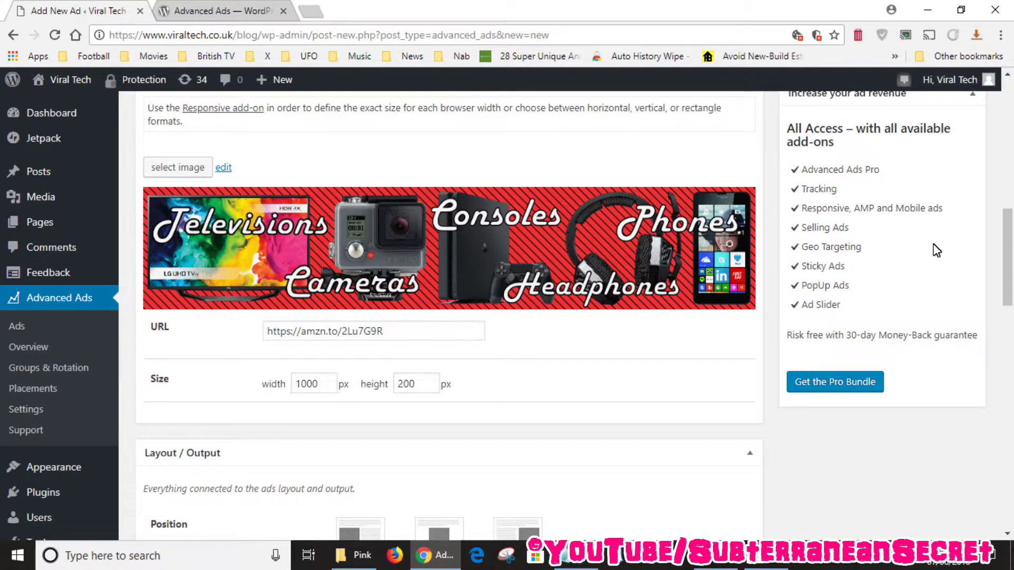
# Step: Publish the Test ad and assign it to the Before Content placement
pyautogui.scroll(8, 1012, 240)
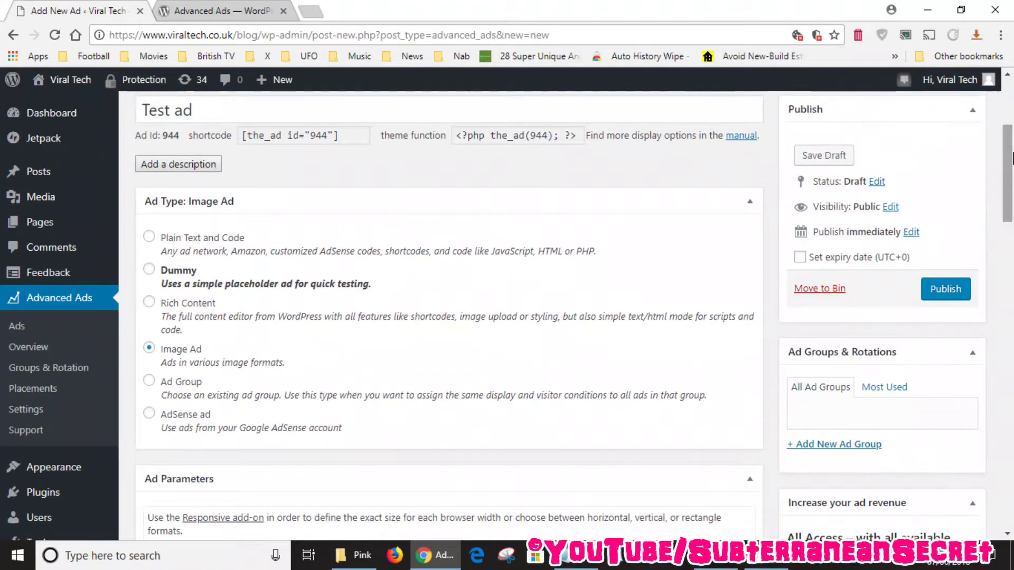
pyautogui.click(949, 290)
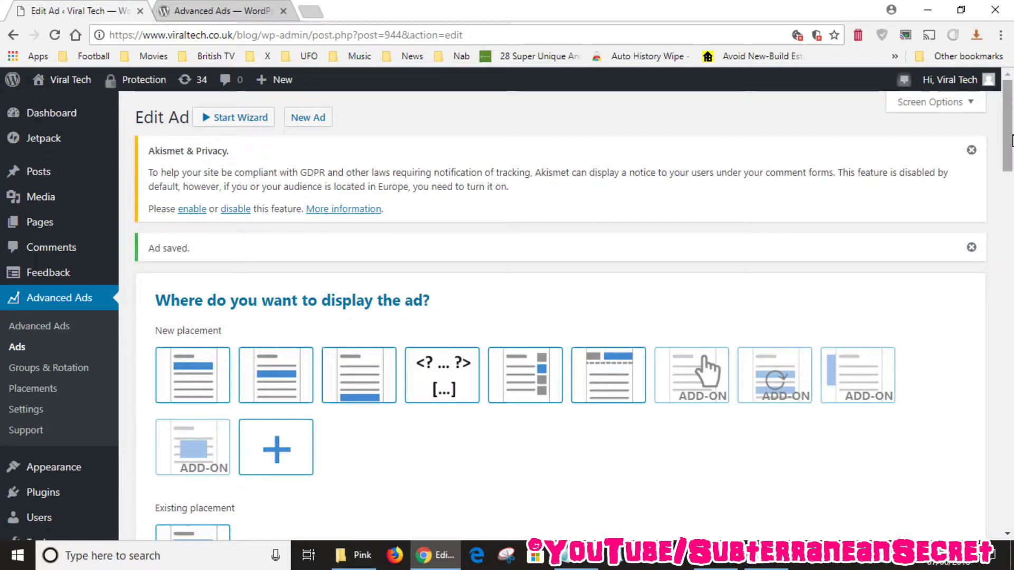
pyautogui.scroll(-2, 1013, 162)
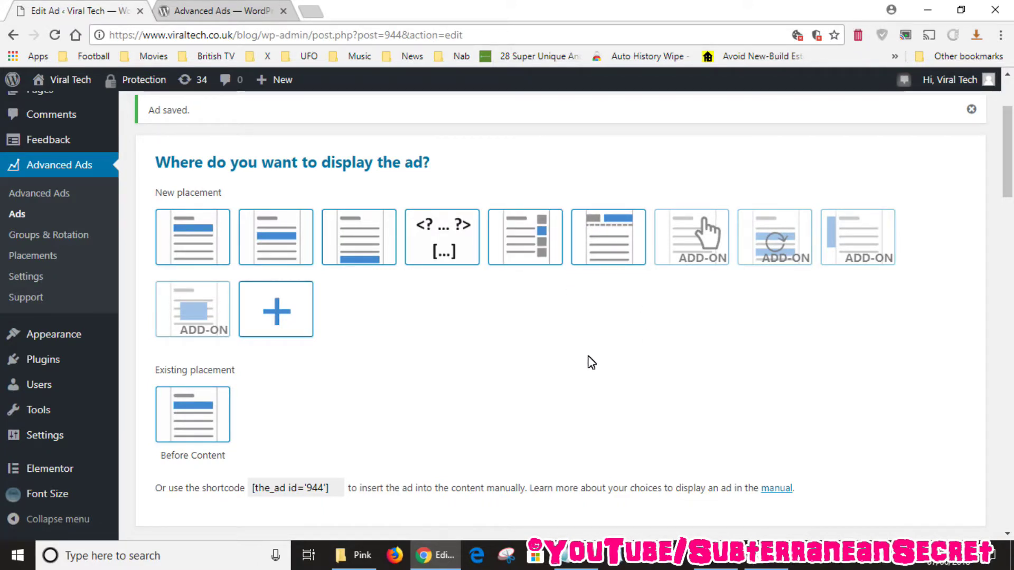
pyautogui.click(199, 240)
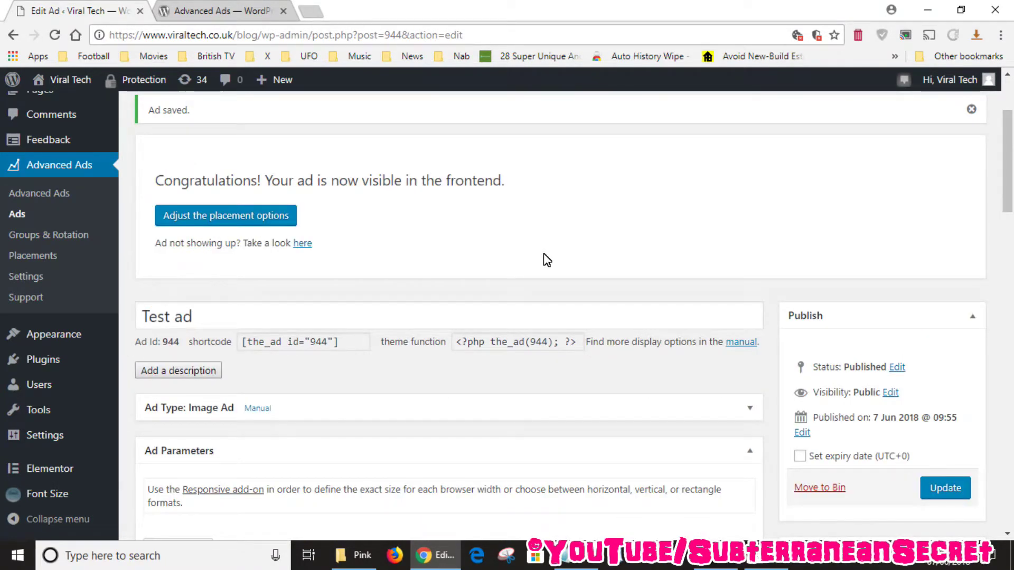
# Step: Load the blog's /blog/ front page and open the Audiobooks and E-Books post
pyautogui.scroll(3, 991, 187)
pyautogui.scroll(-1, 1011, 185)
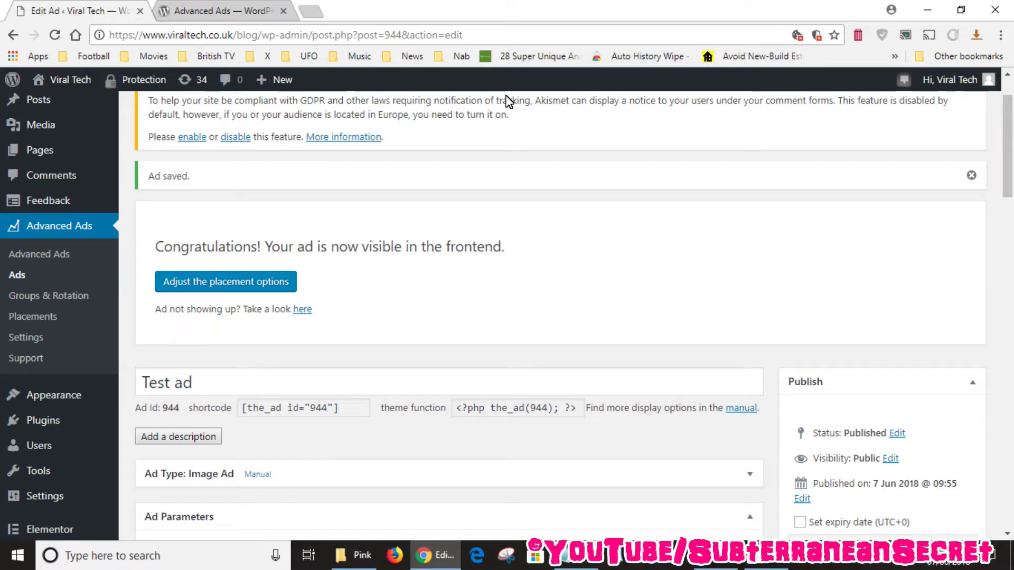
pyautogui.moveTo(263, 39); pyautogui.dragTo(507, 56)
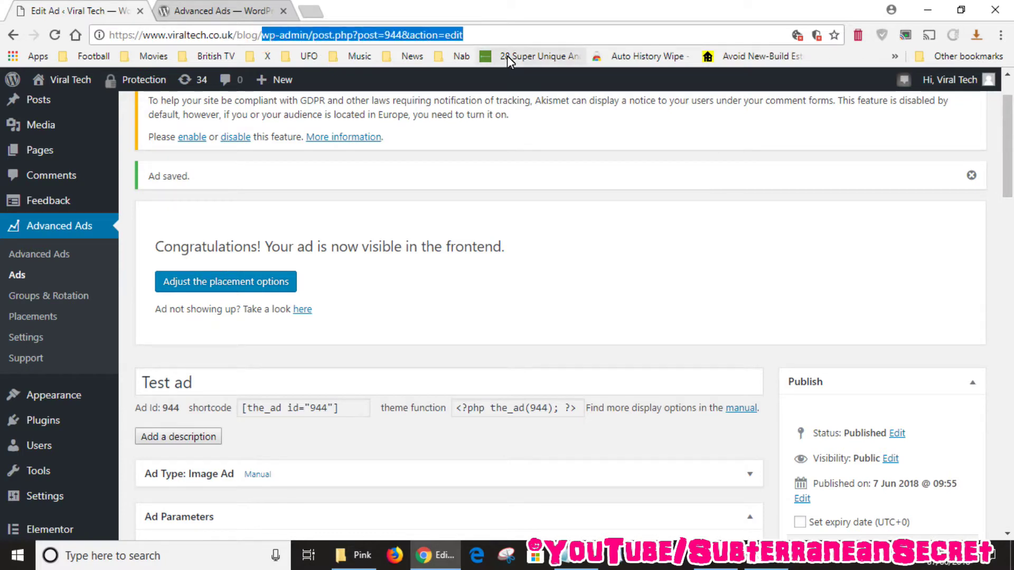
pyautogui.press('BackSpace')
pyautogui.press('Return')
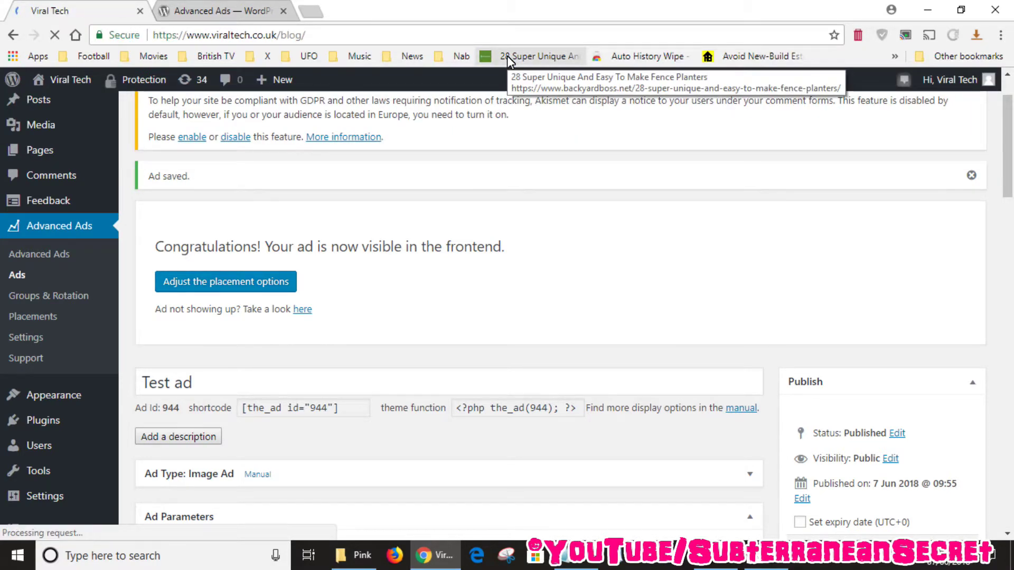
pyautogui.scroll(-15, 992, 87)
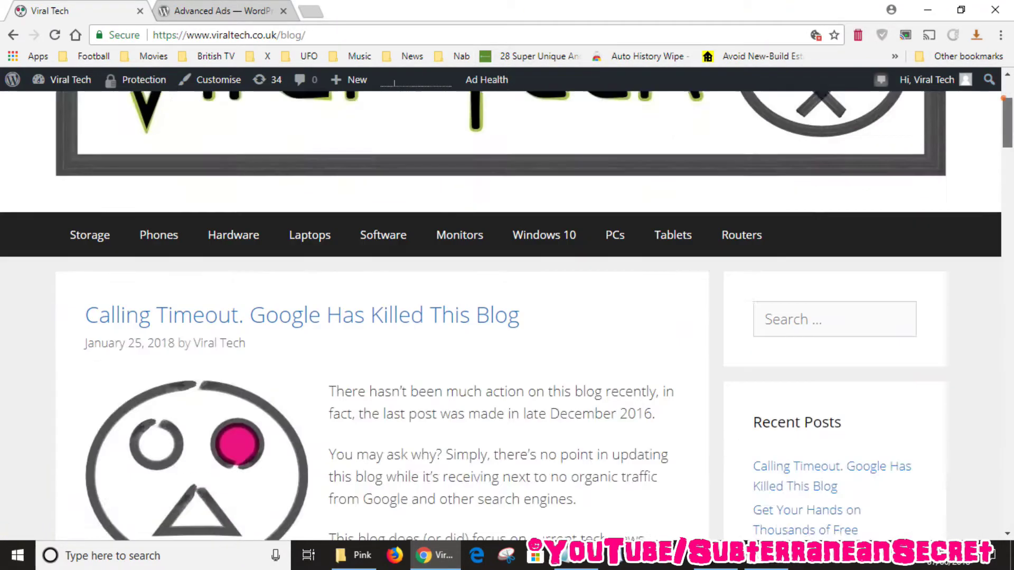
pyautogui.scroll(7, 1011, 228)
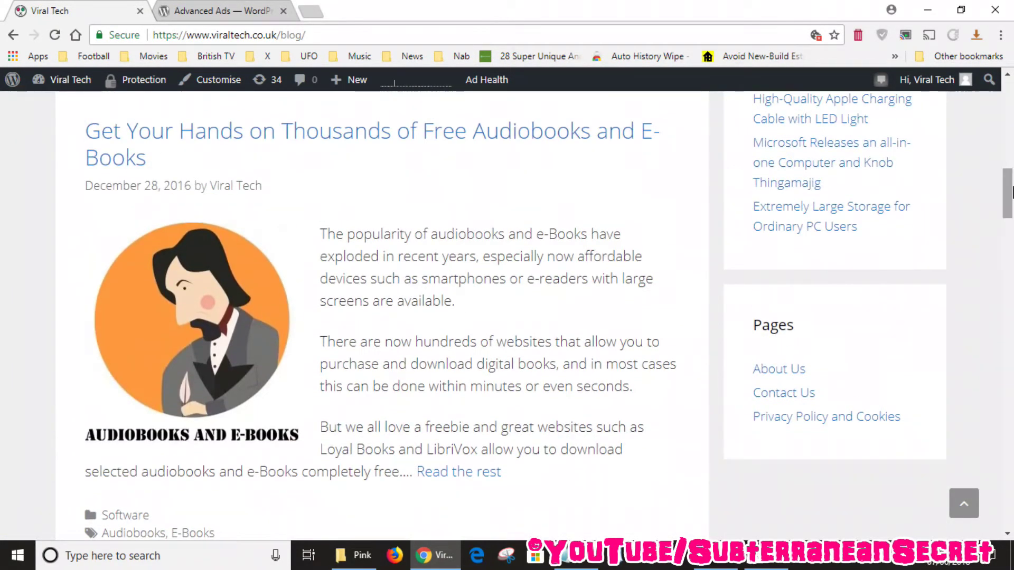
pyautogui.click(561, 141)
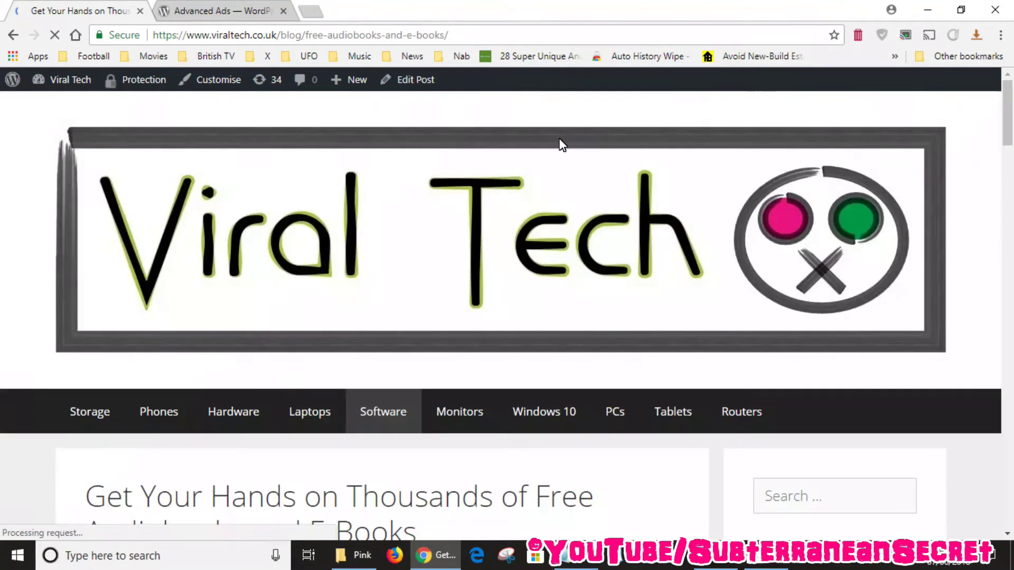
# Step: Reload the post to show the banner ad, and test that its link opens Amazon
pyautogui.scroll(-8, 1012, 157)
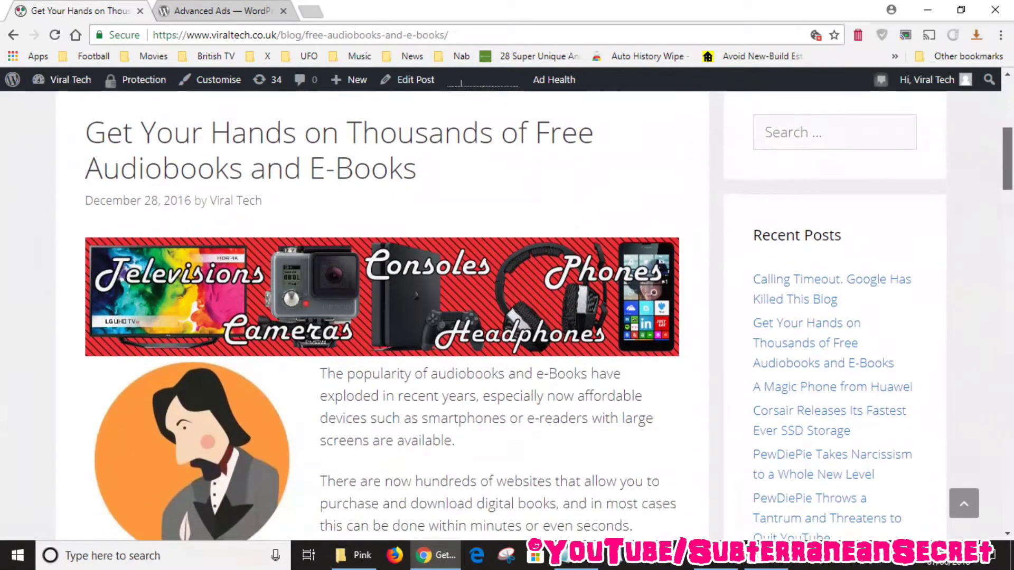
pyautogui.scroll(1, 1012, 157)
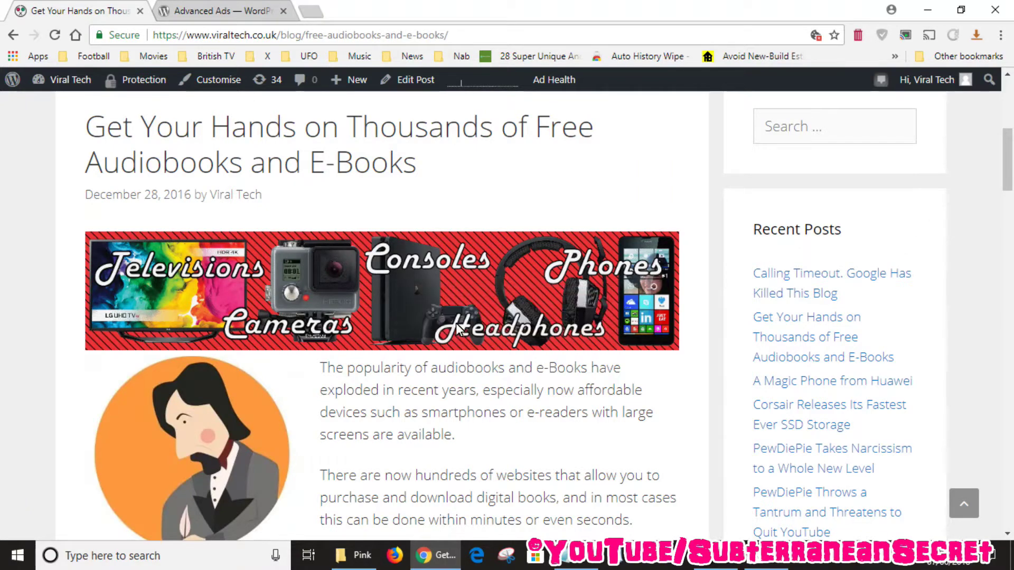
pyautogui.press('F5')
pyautogui.click(195, 346)
pyautogui.click(14, 34)
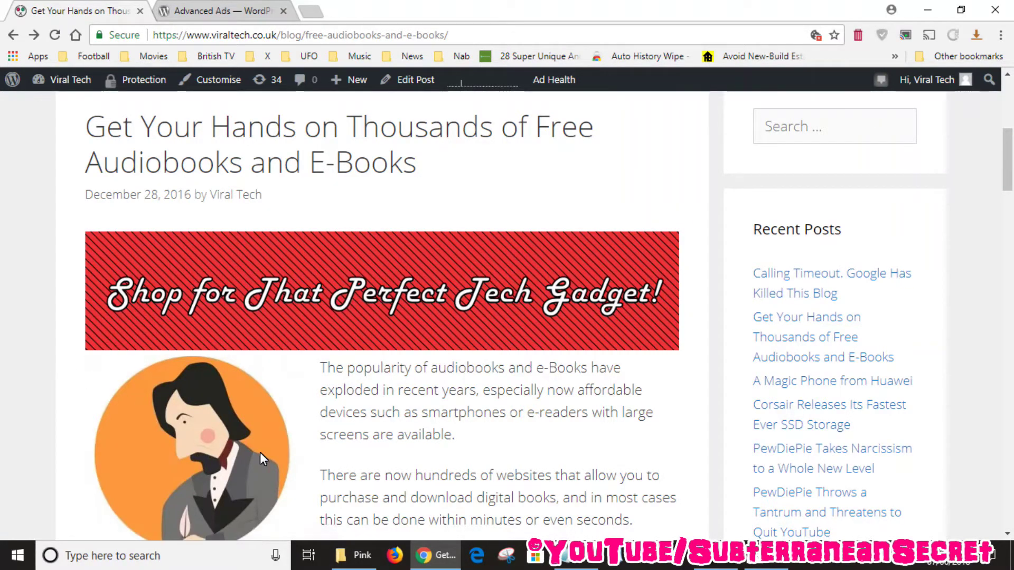
pyautogui.click(349, 296)
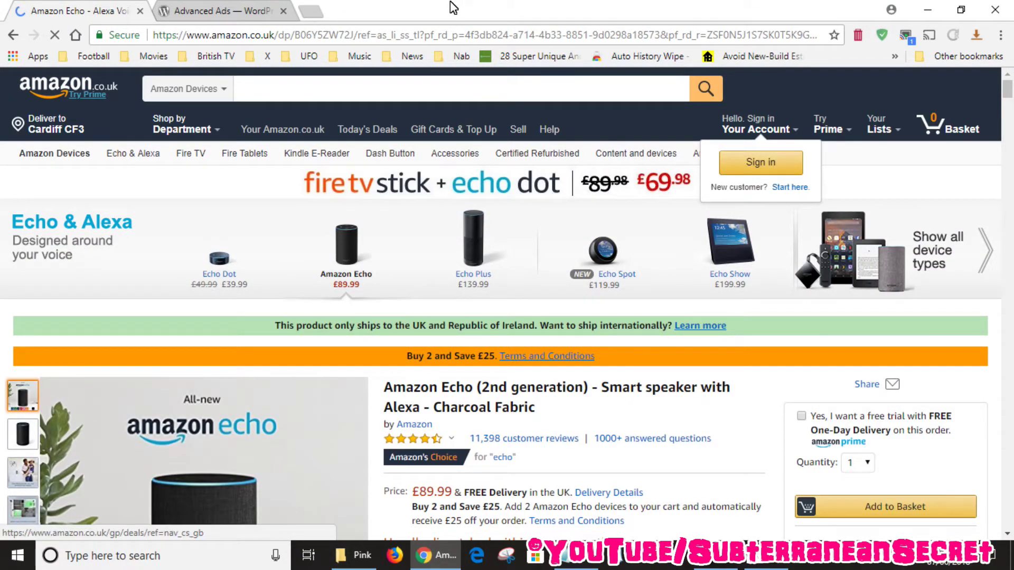
pyautogui.click(481, 37)
pyautogui.click(483, 37)
pyautogui.moveTo(483, 36); pyautogui.dragTo(933, 53)
pyautogui.click(636, 36)
pyautogui.moveTo(551, 36); pyautogui.dragTo(606, 41)
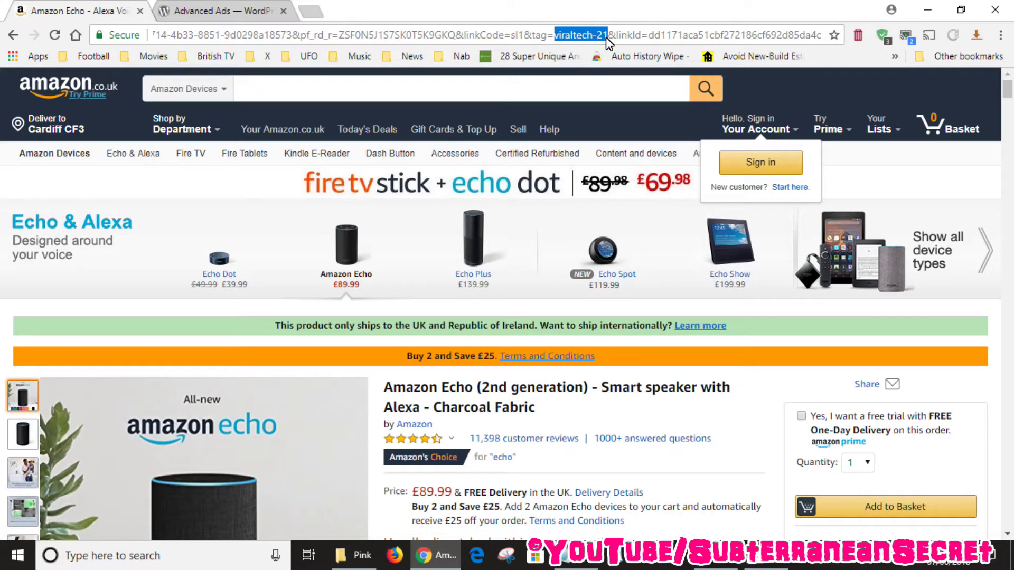
pyautogui.click(610, 37)
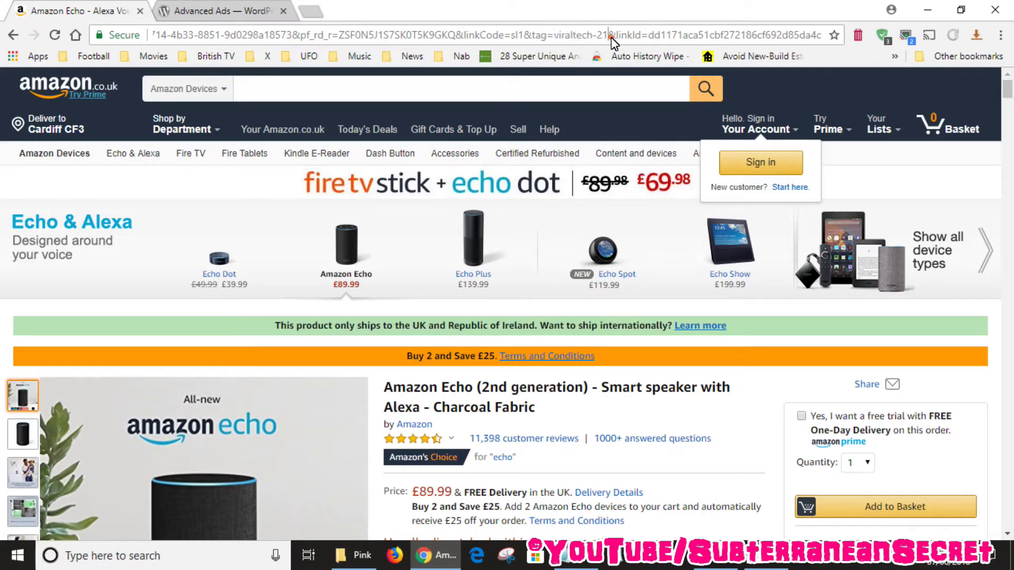
pyautogui.click(8, 37)
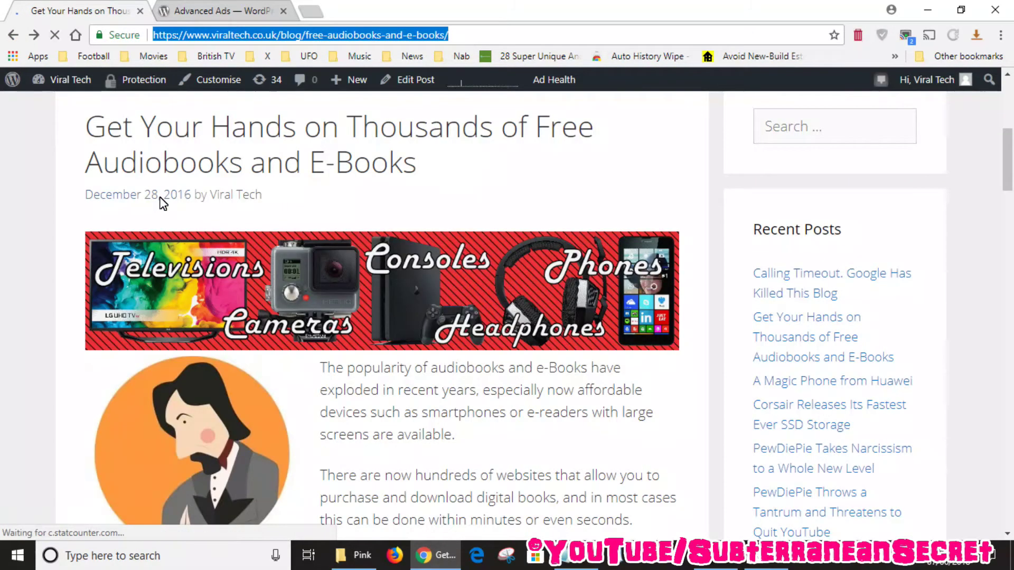